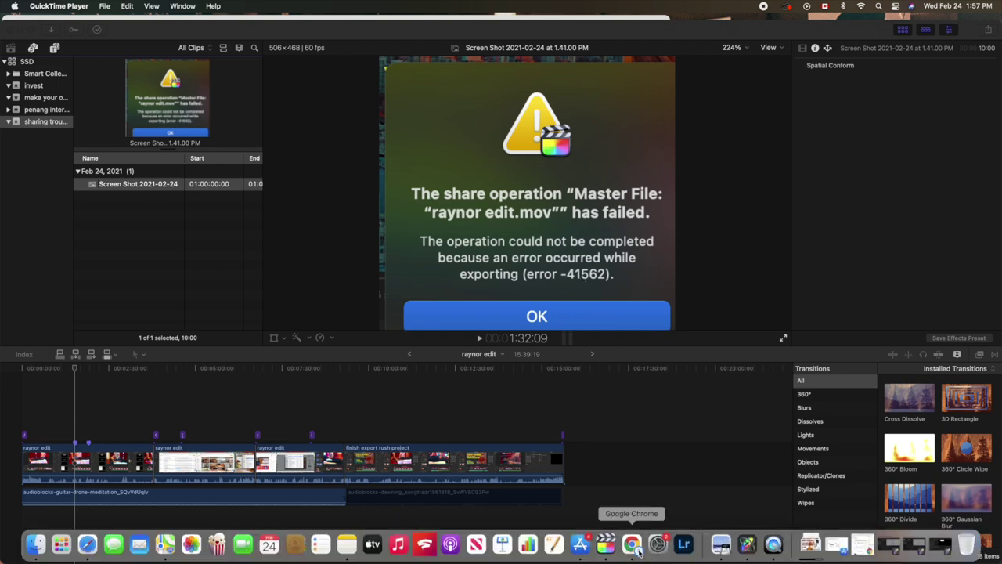
Bring up Apple's 'If you can't share an item in Final Cut Pro' article and read it to the end.
left_click(638, 551)
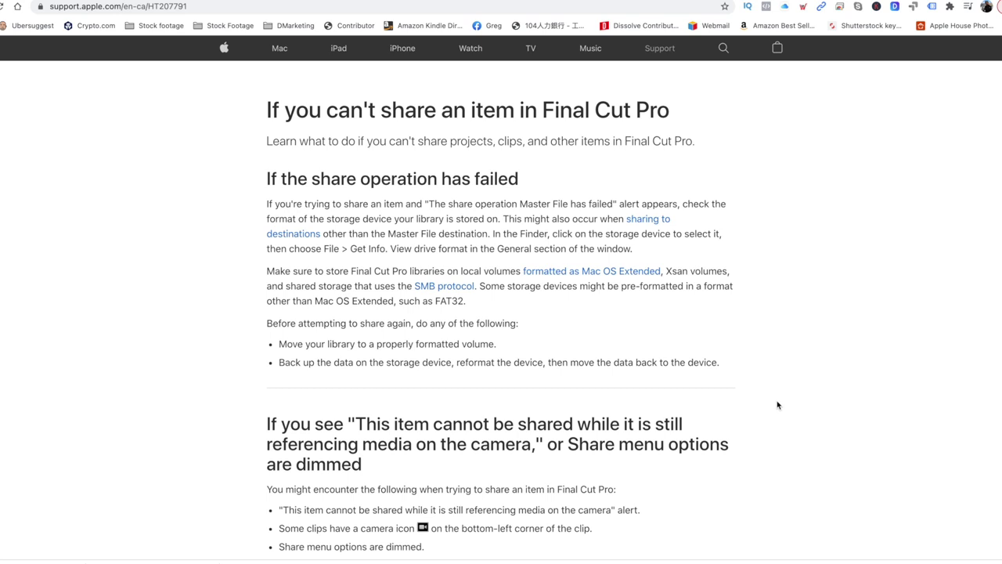
scroll(777, 404, "down", 2)
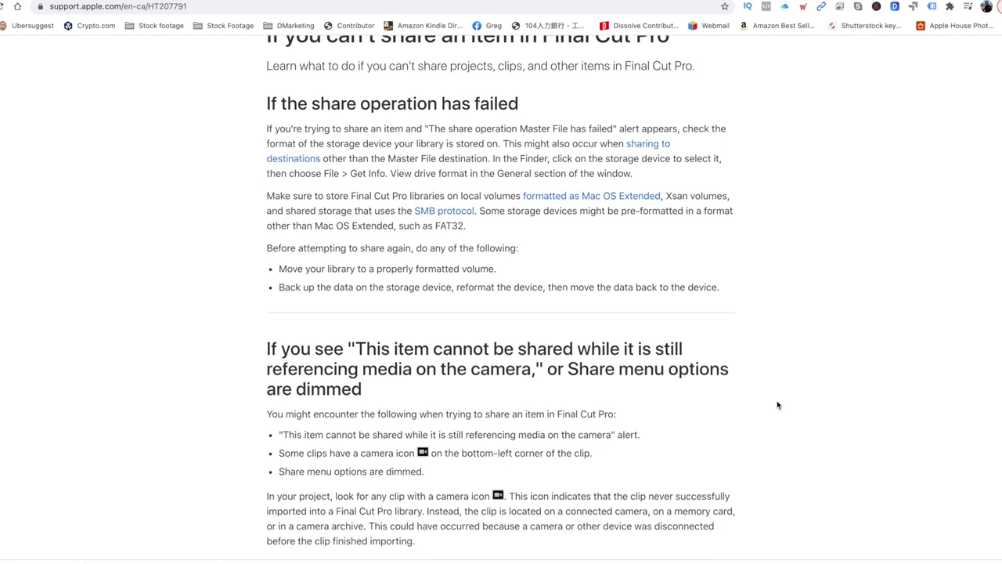
scroll(777, 405, "down", 1)
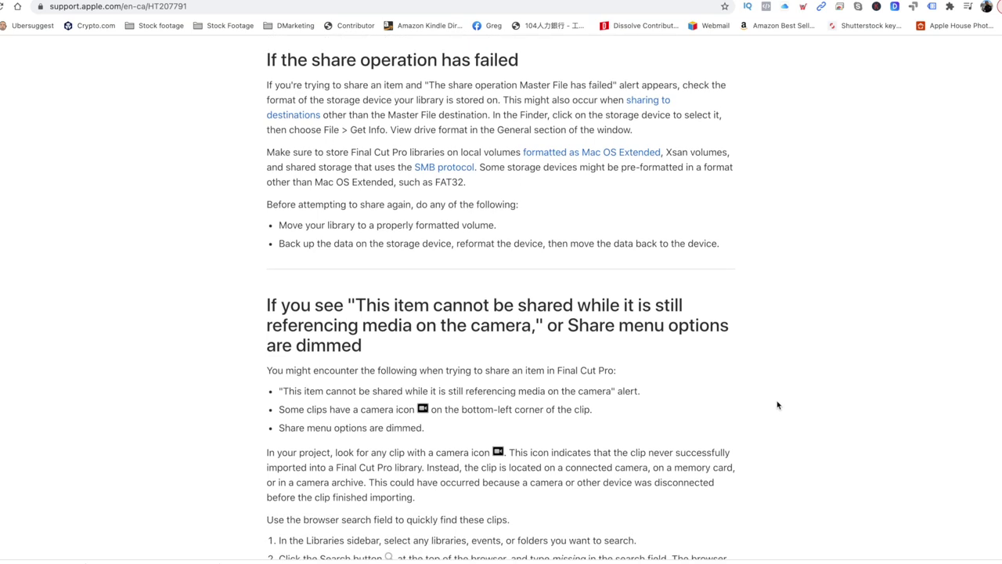
scroll(777, 404, "down", 2)
scroll(777, 405, "down", 1)
scroll(777, 404, "down", 1)
scroll(778, 405, "down", 1)
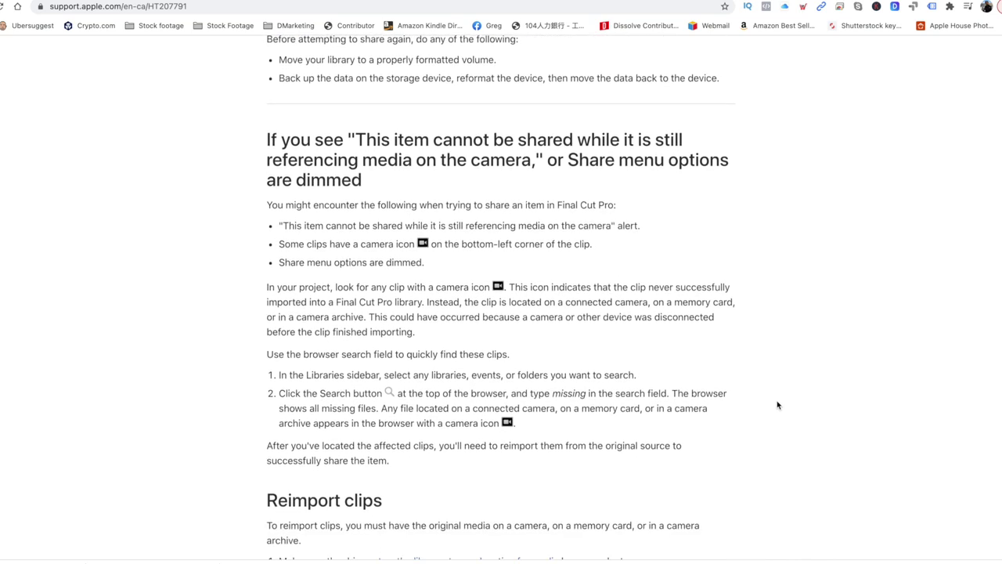
scroll(777, 405, "down", 2)
scroll(777, 405, "down", 1)
scroll(778, 404, "down", 2)
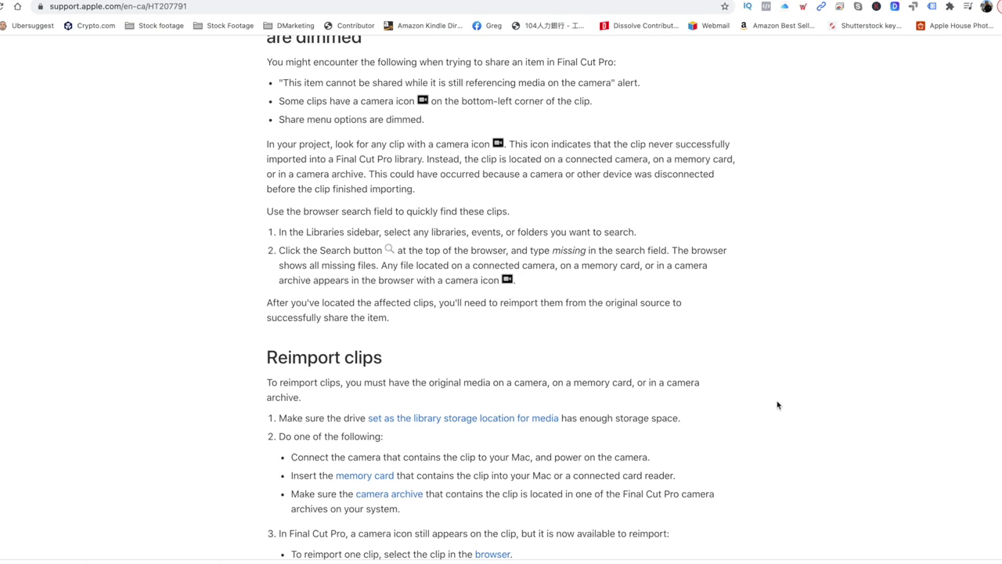
scroll(778, 404, "down", 2)
scroll(778, 404, "down", 2)
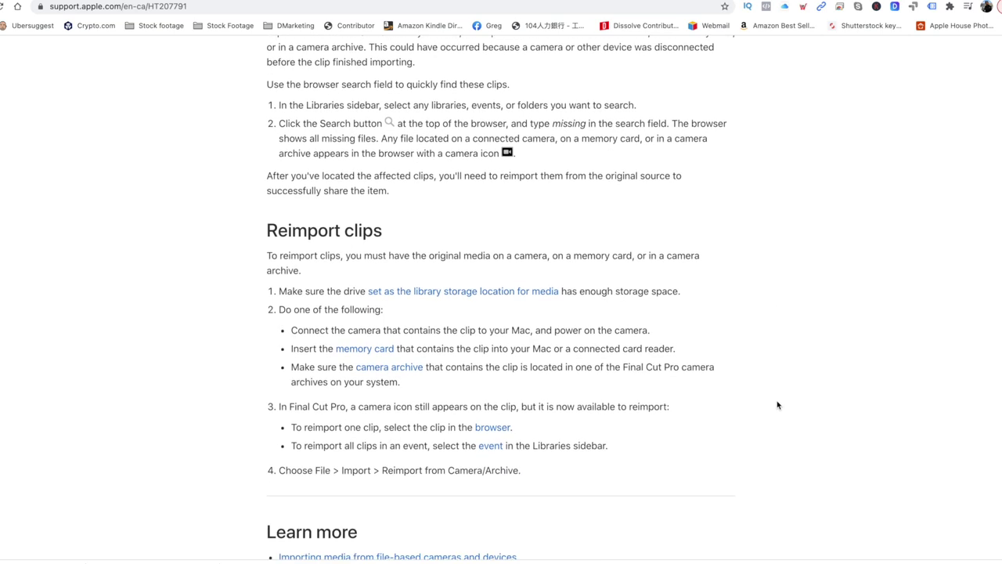
scroll(777, 404, "up", 5)
scroll(777, 404, "up", 1)
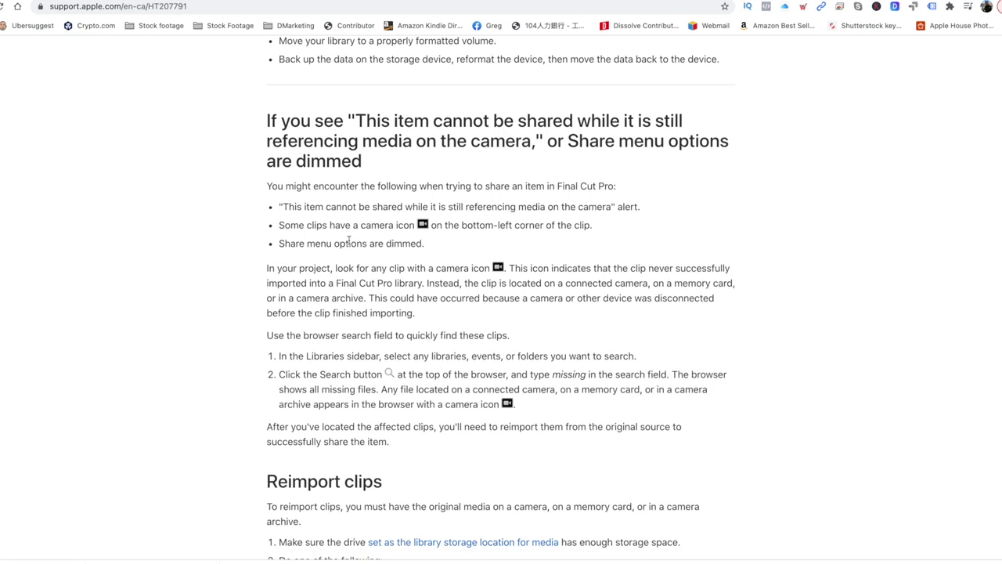
scroll(349, 241, "down", 5)
scroll(349, 241, "down", 5)
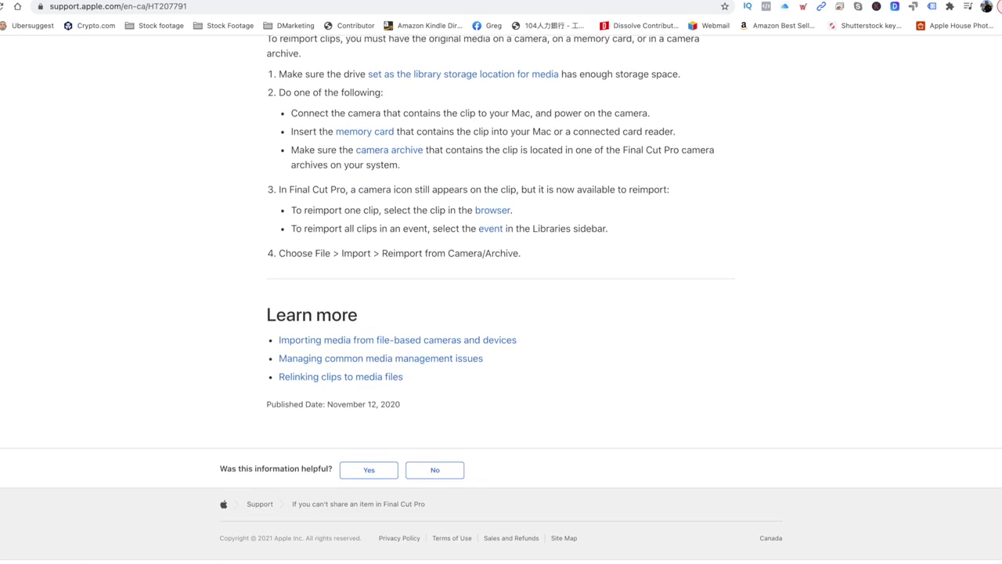
Return to the raynor edit project and marquee-select all six timeline clips.
left_click(616, 557)
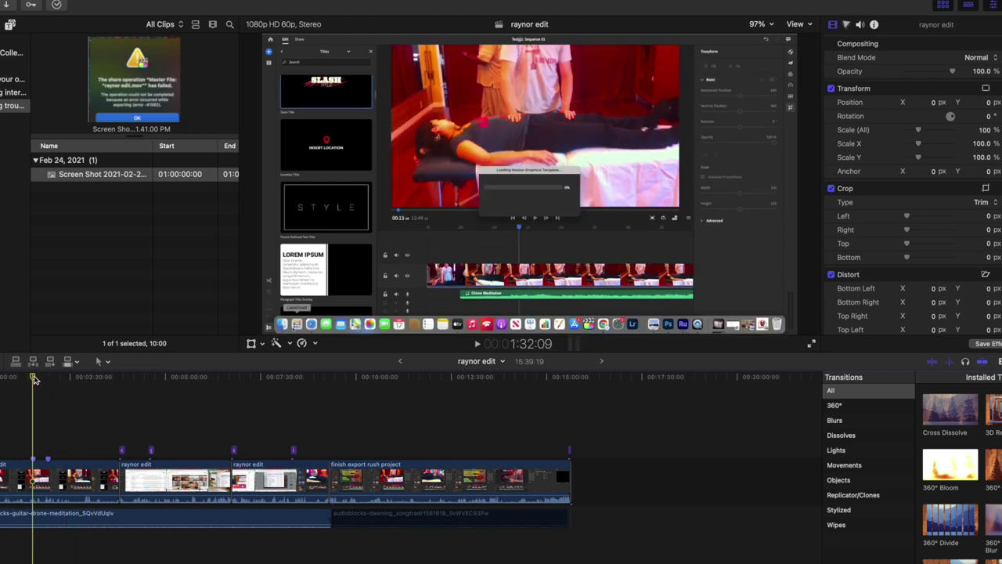
left_click(24, 477)
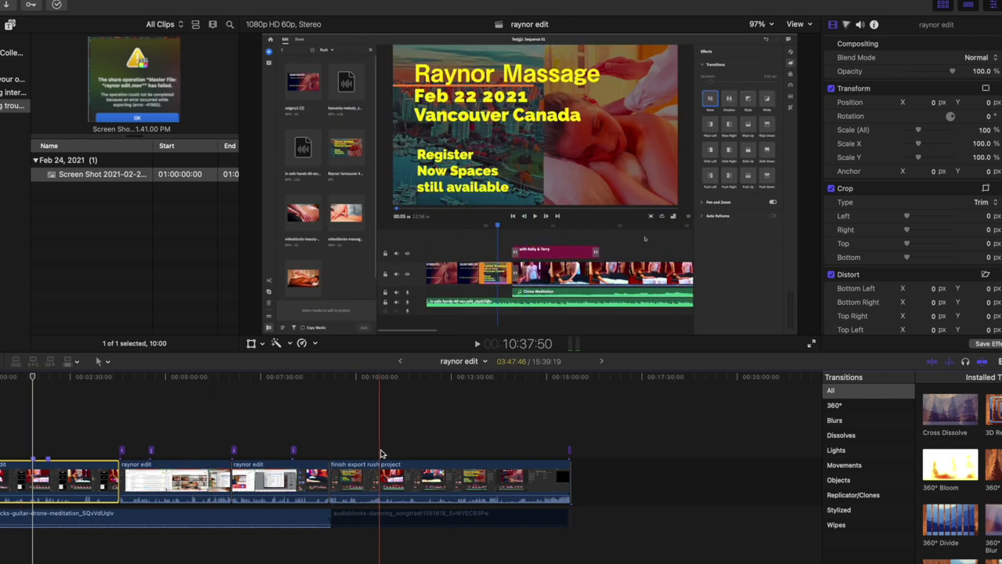
left_click(390, 516)
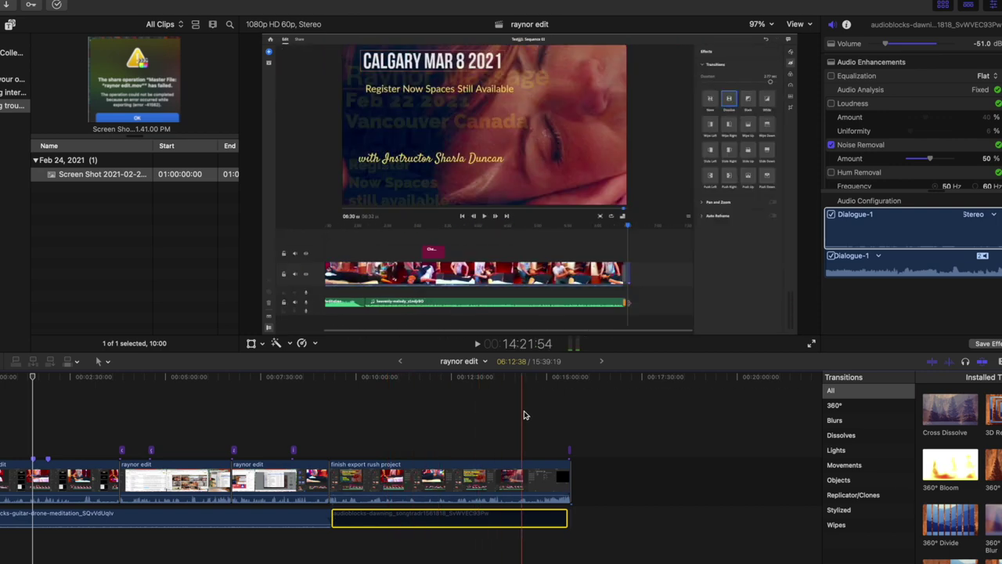
left_click(529, 493)
left_click_drag(529, 501, 74, 489)
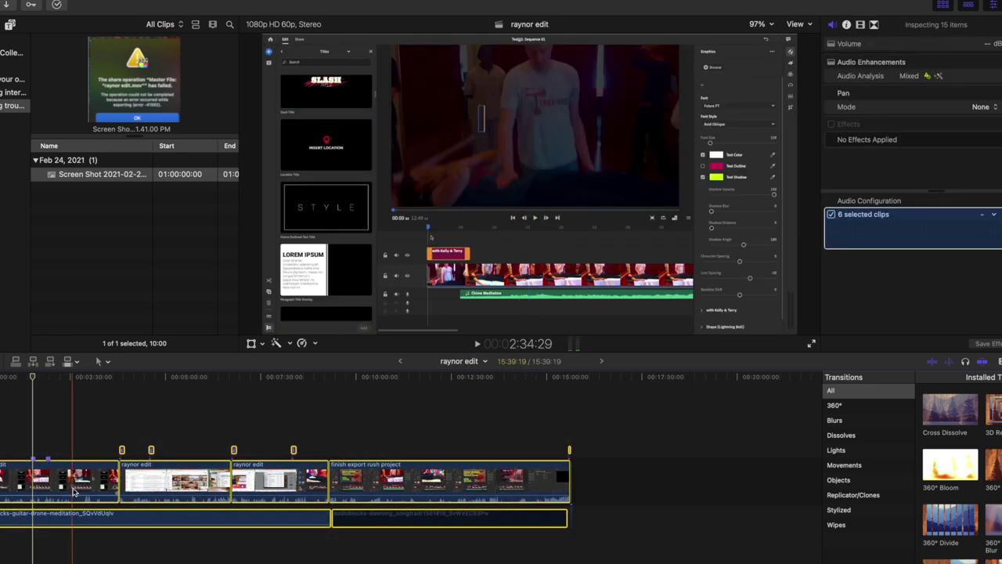
right_click(74, 489)
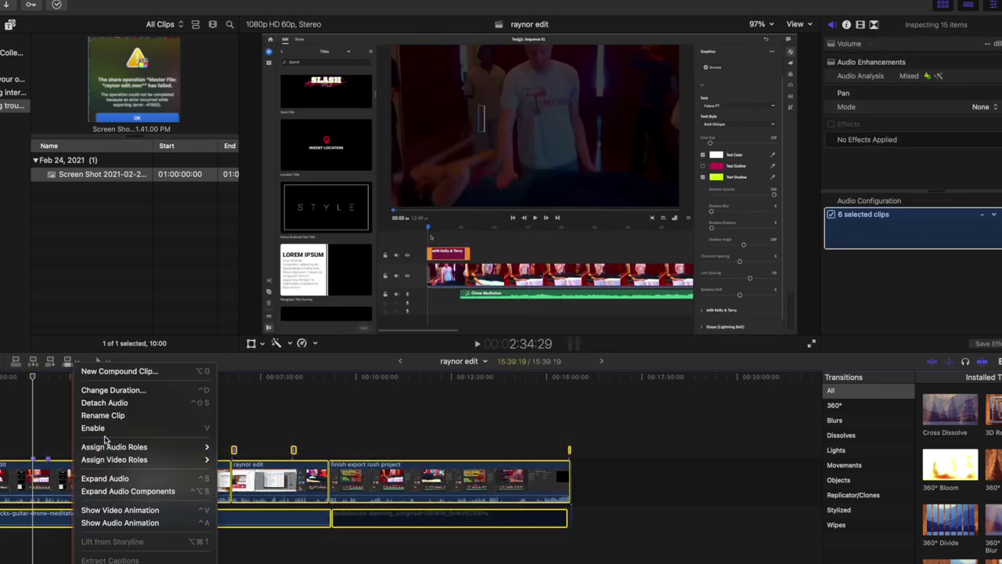
left_click(296, 414)
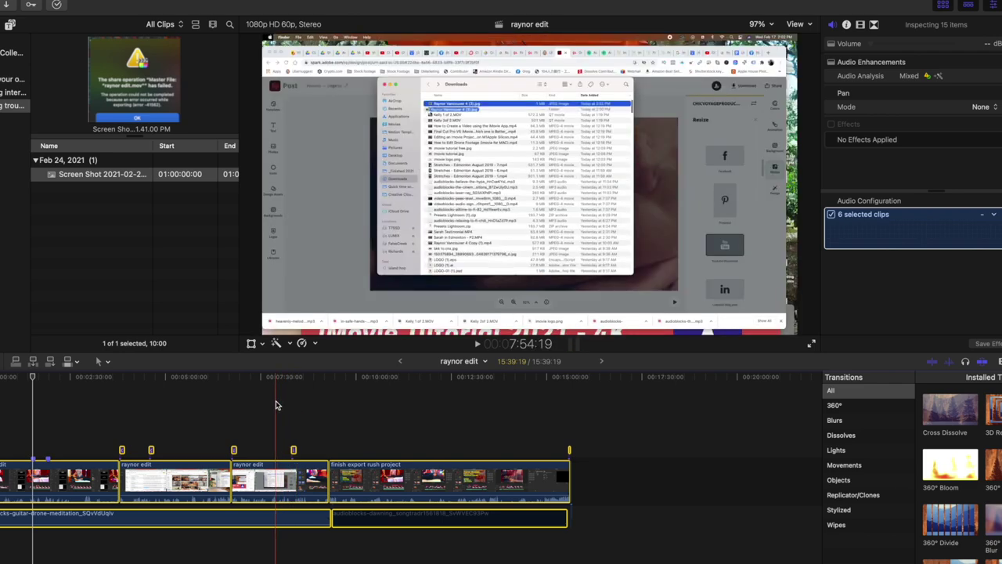
Start a Master File export and change its video codec from H.264 to Apple ProRes 422 LT.
key("super+e")
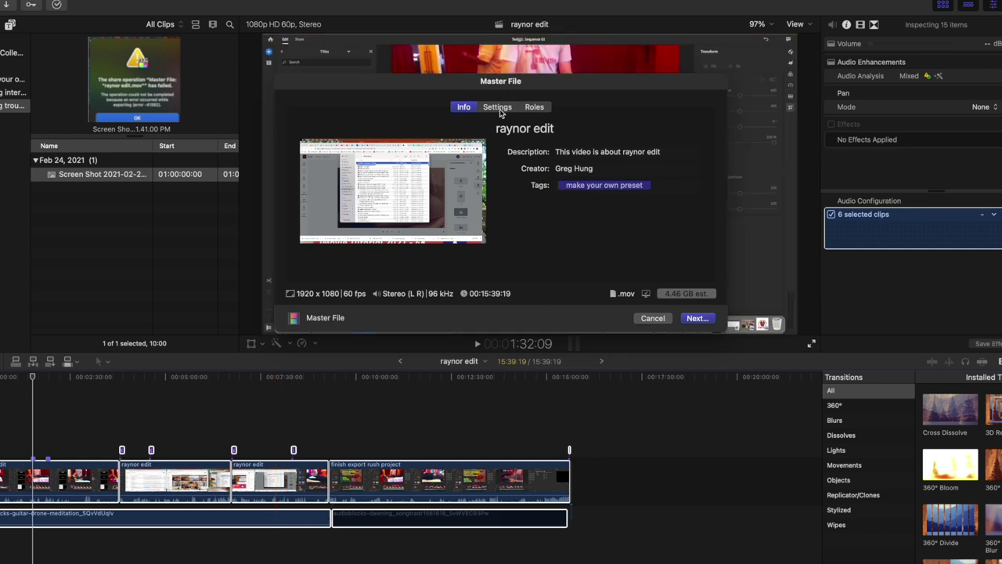
left_click(499, 110)
left_click_drag(573, 85, 525, 87)
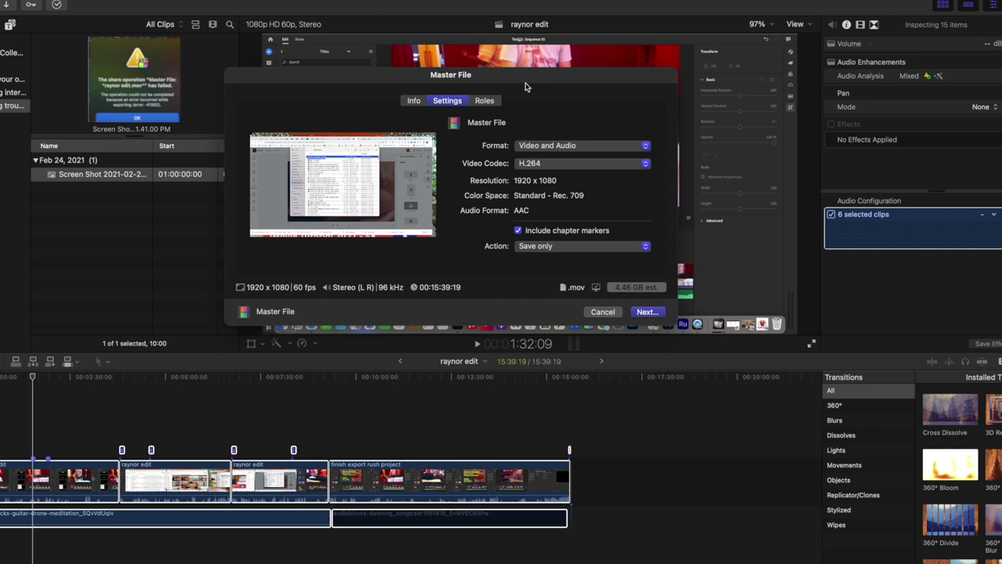
left_click(568, 164)
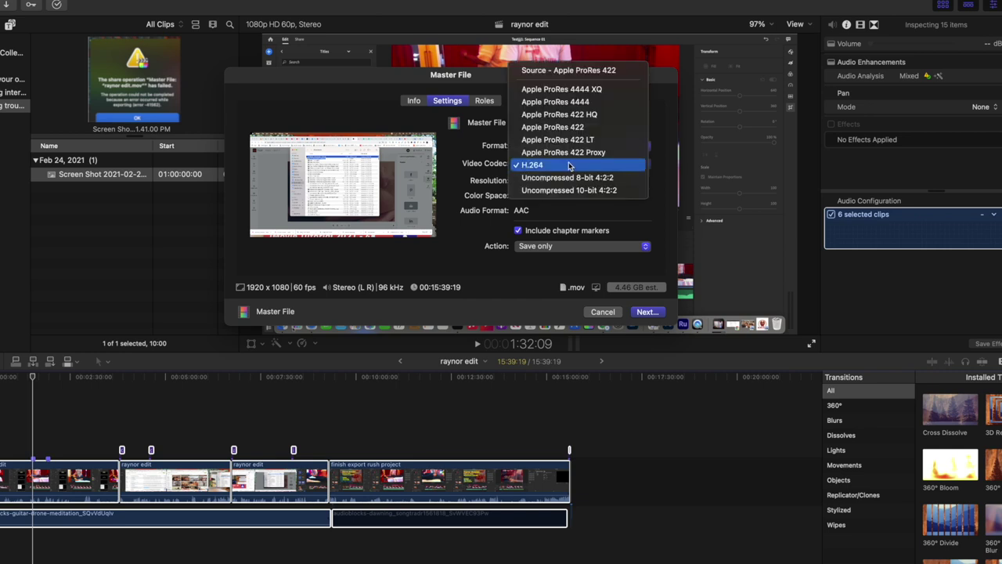
left_click(572, 141)
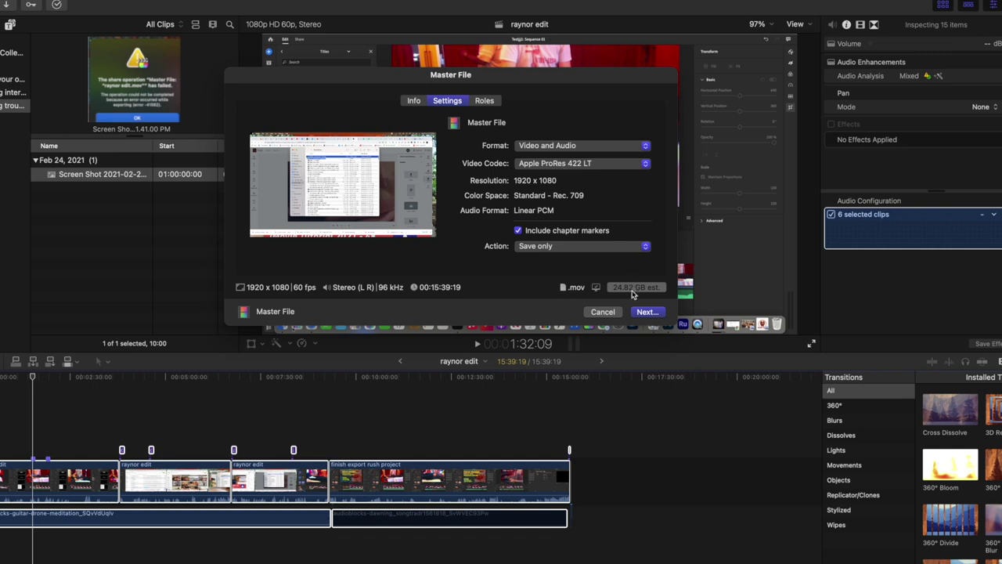
Cancel the Master File export and put the playhead at 6:14:56.
left_click(604, 312)
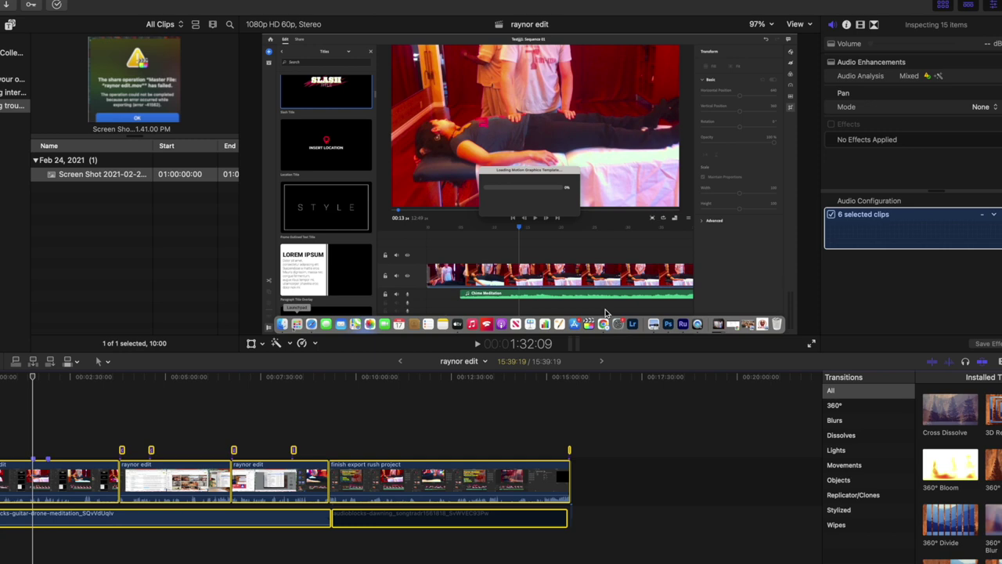
left_click(273, 376)
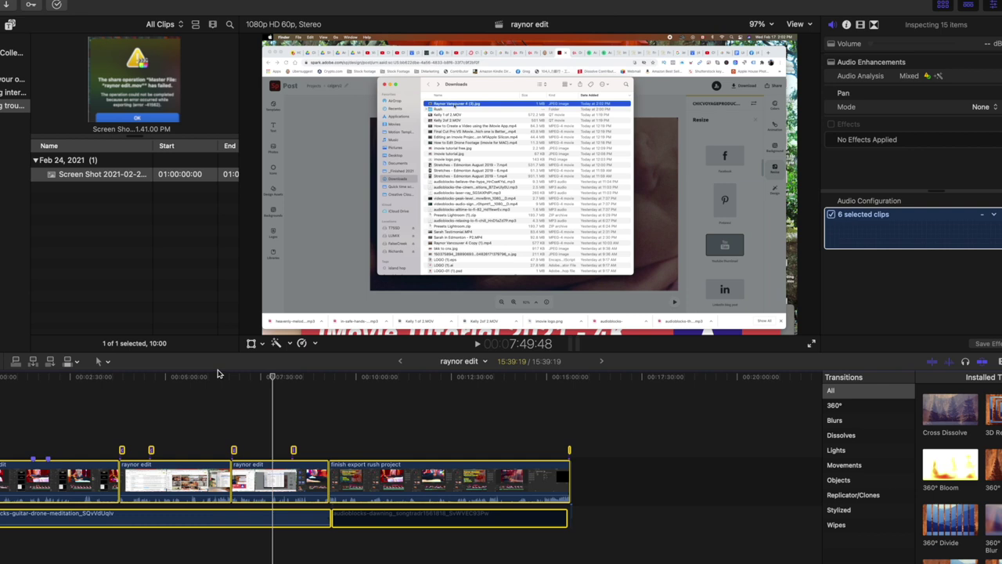
left_click(214, 377)
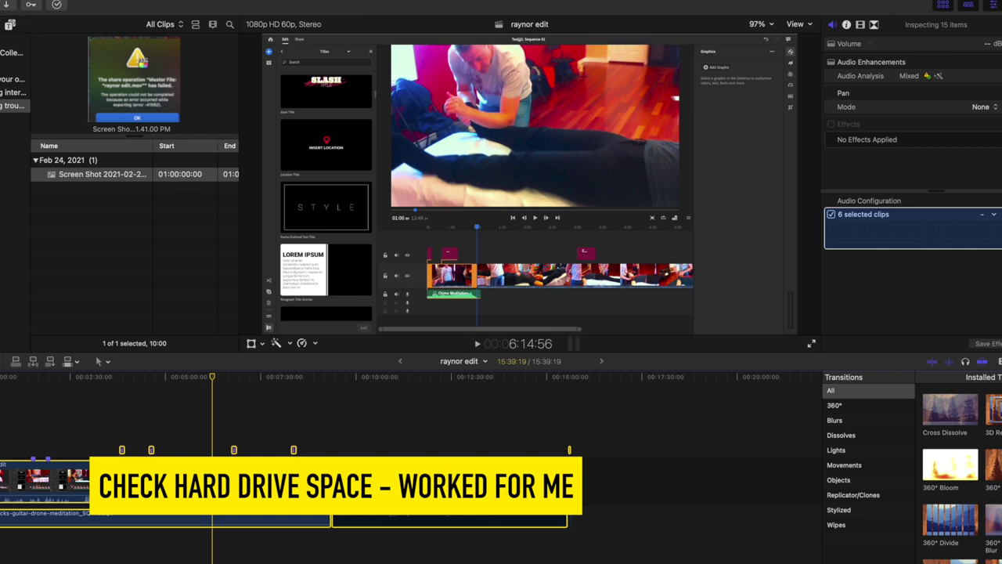
left_click(10, 0)
left_click(39, 4)
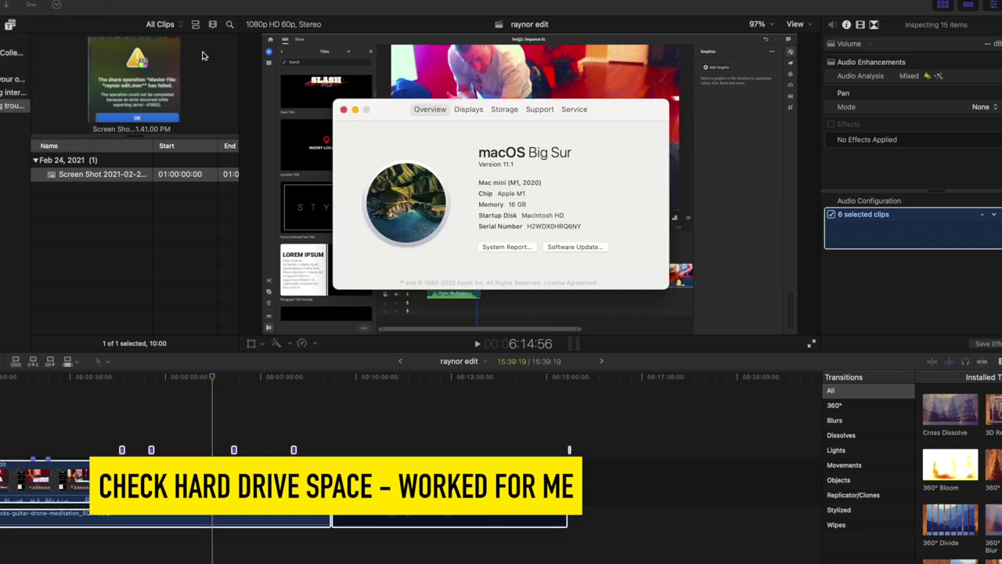
left_click(502, 110)
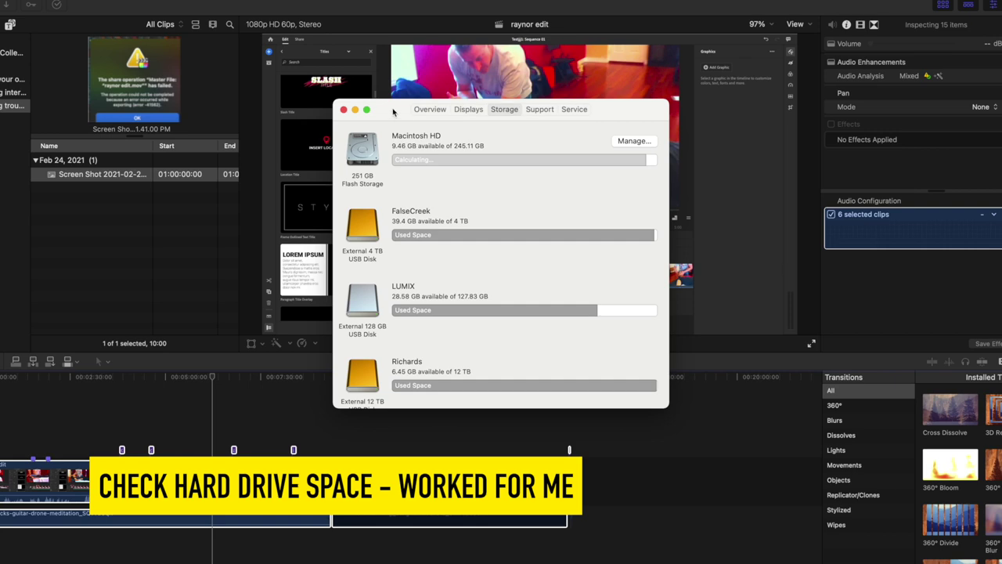
left_click_drag(393, 112, 147, 44)
scroll(165, 212, "down", 3)
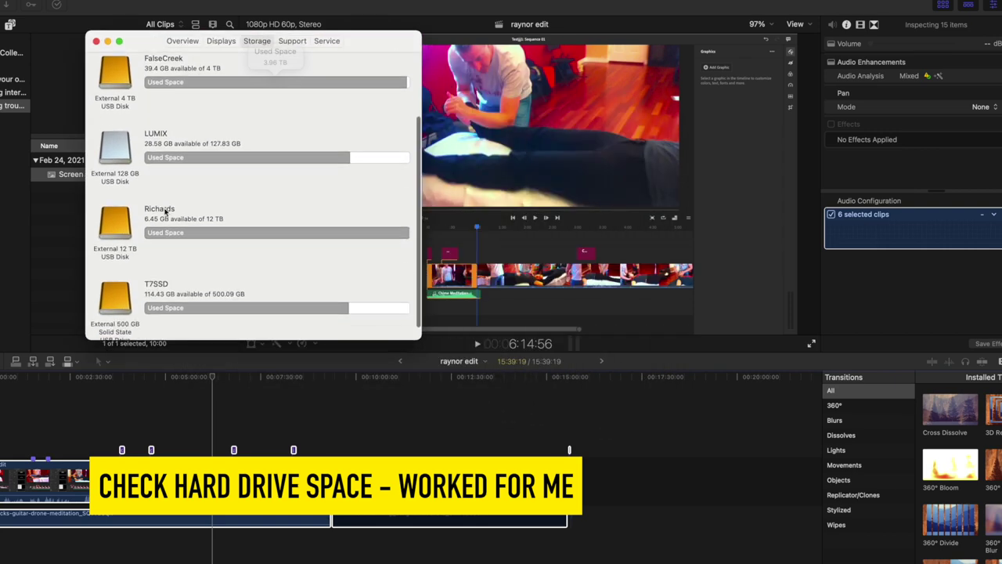
scroll(164, 221, "down", 1)
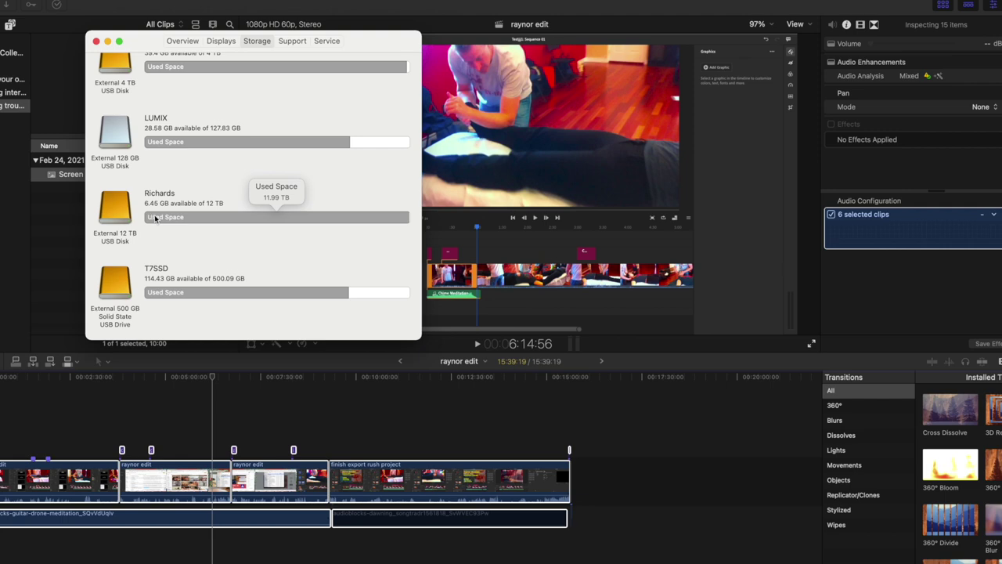
Close the system overview window and reopen the Master File export with Command-E.
left_click(96, 42)
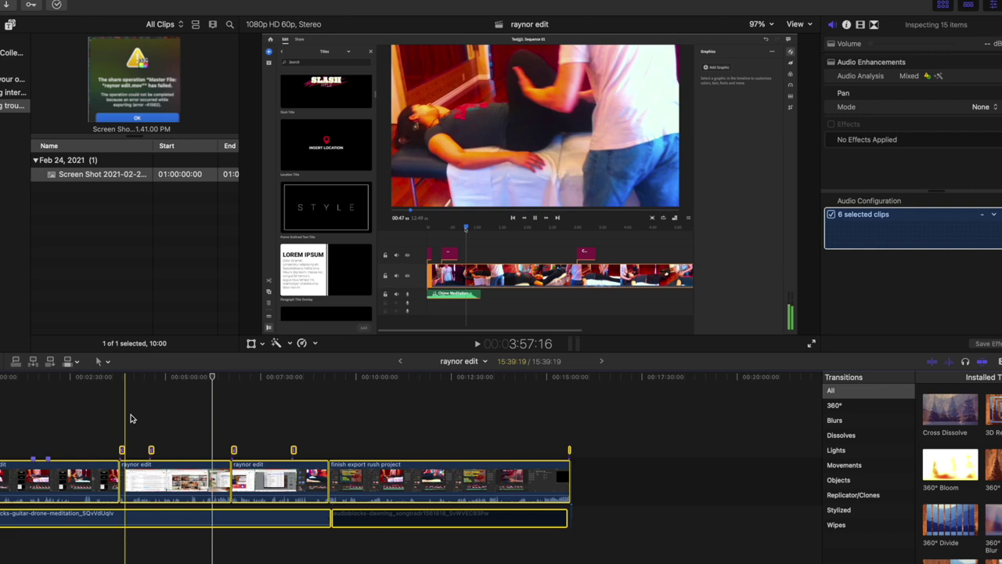
key("super+e")
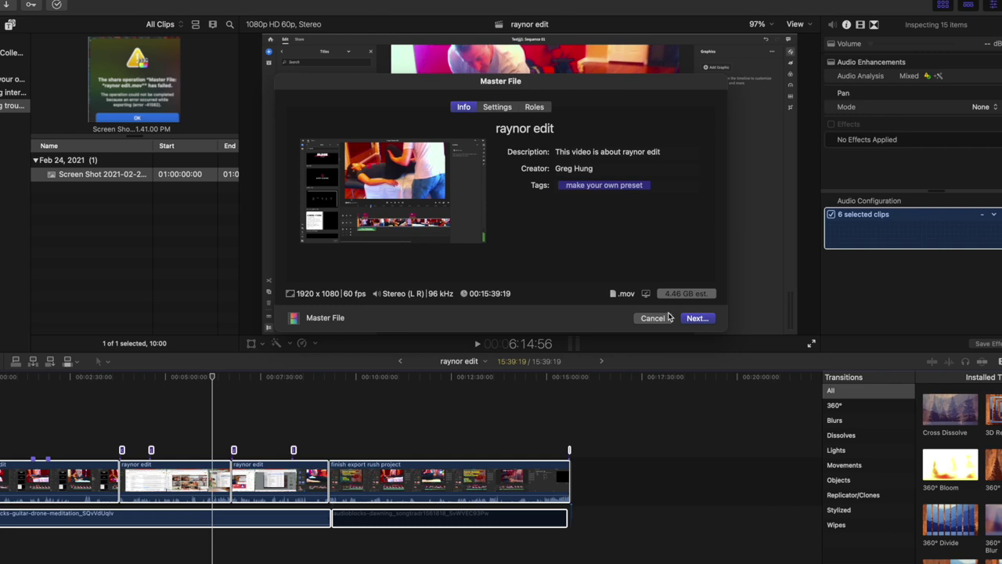
Cancel the Master File export and select the error screenshot clip in the browser.
left_click(660, 319)
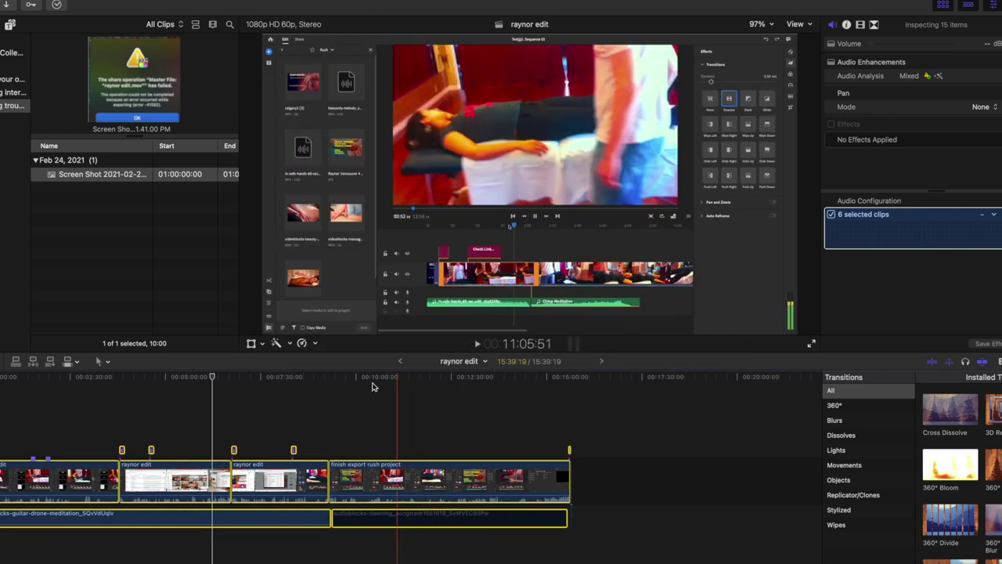
left_click(150, 110)
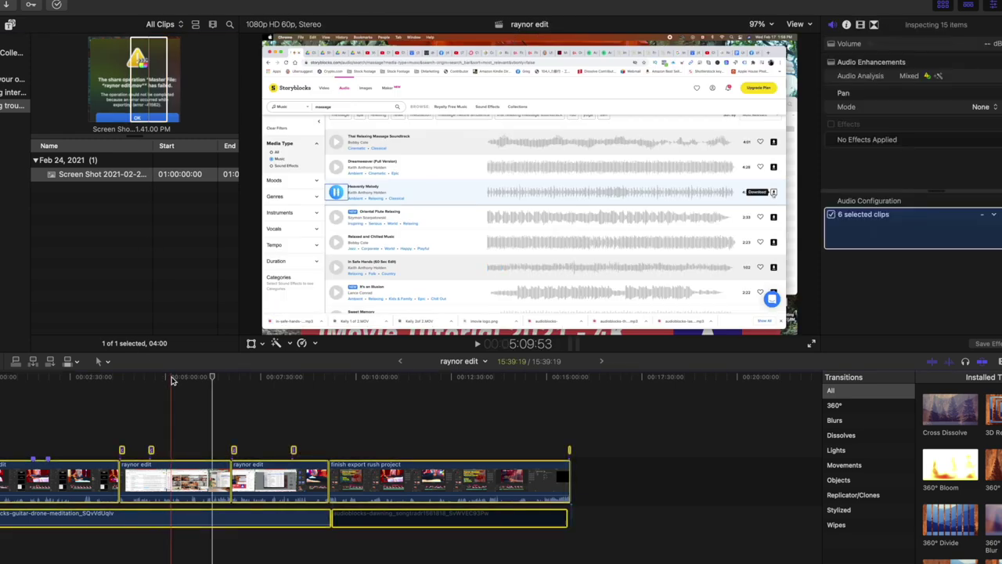
mouse_move(46, 560)
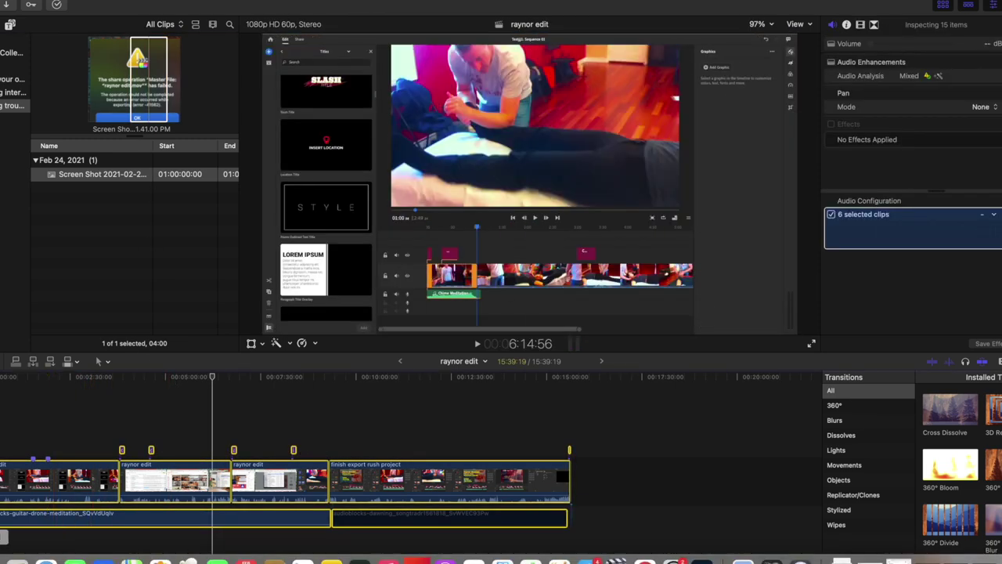
Bring Finder forward and move the Adobe Rush Fast TRack window to the upper left.
left_click(17, 558)
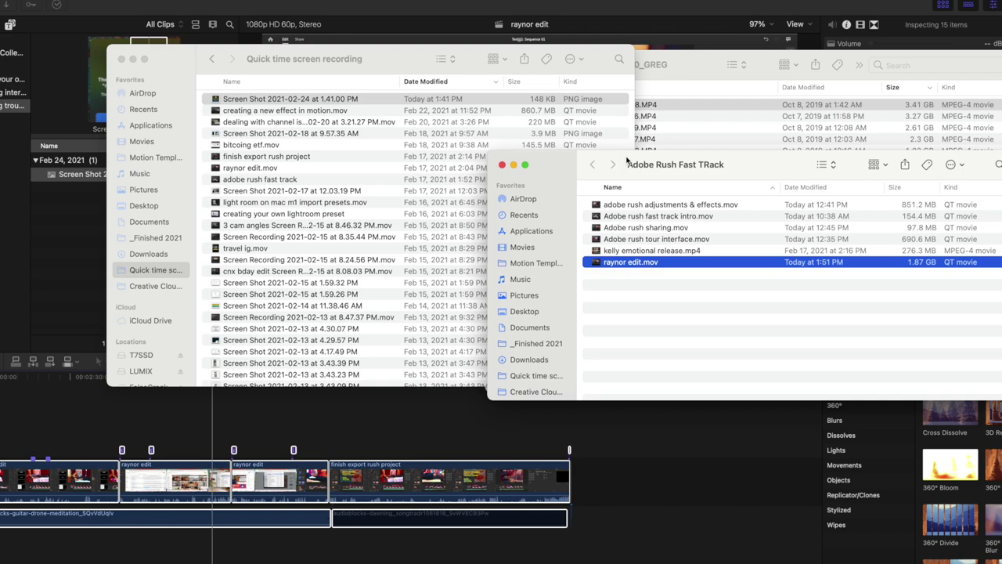
left_click_drag(627, 161, 236, 88)
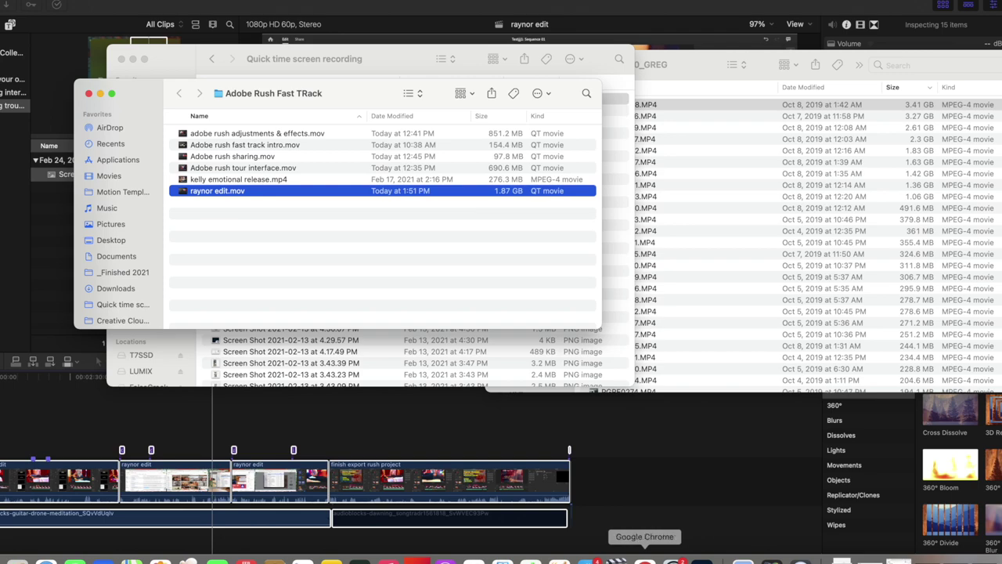
Bring Chrome's sharing-failure article back and scroll up to its storage-format section.
left_click(645, 559)
scroll(689, 391, "up", 5)
scroll(689, 392, "up", 5)
scroll(689, 390, "up", 10)
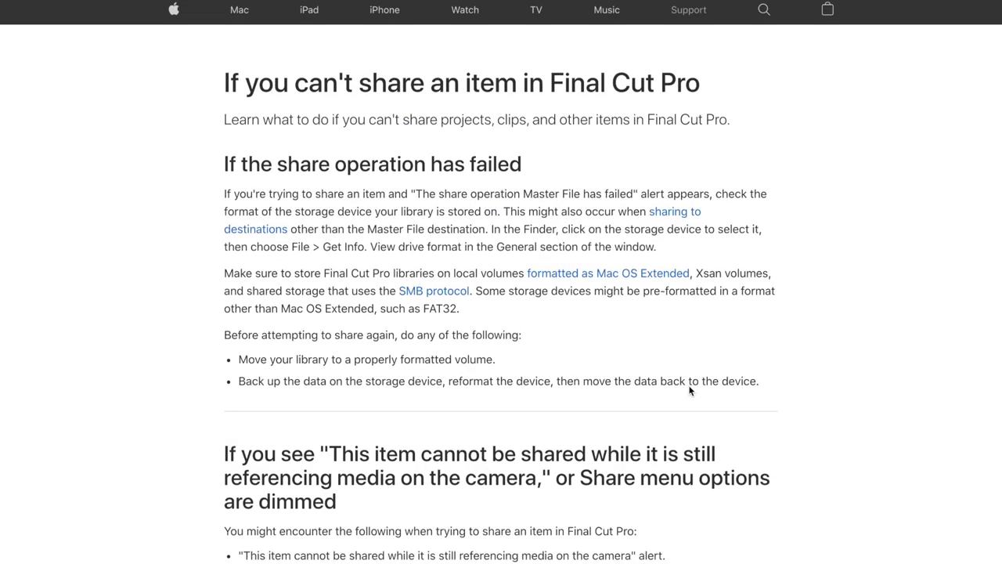
scroll(689, 390, "down", 1)
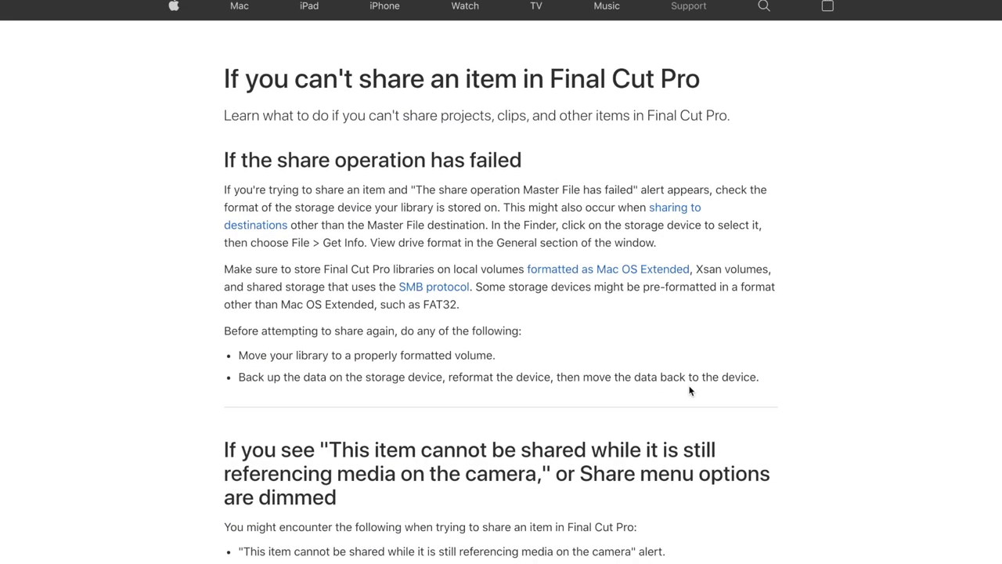